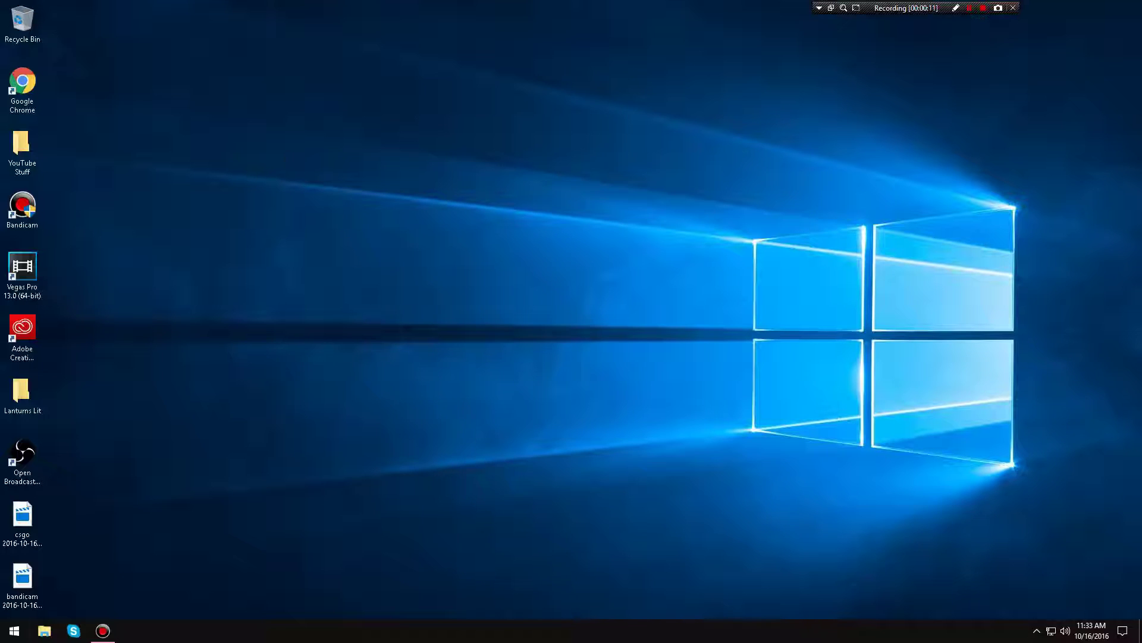
- Launch Adobe After Effects CC 2015 from the Start menu's All Programs list
left_click(15, 631)
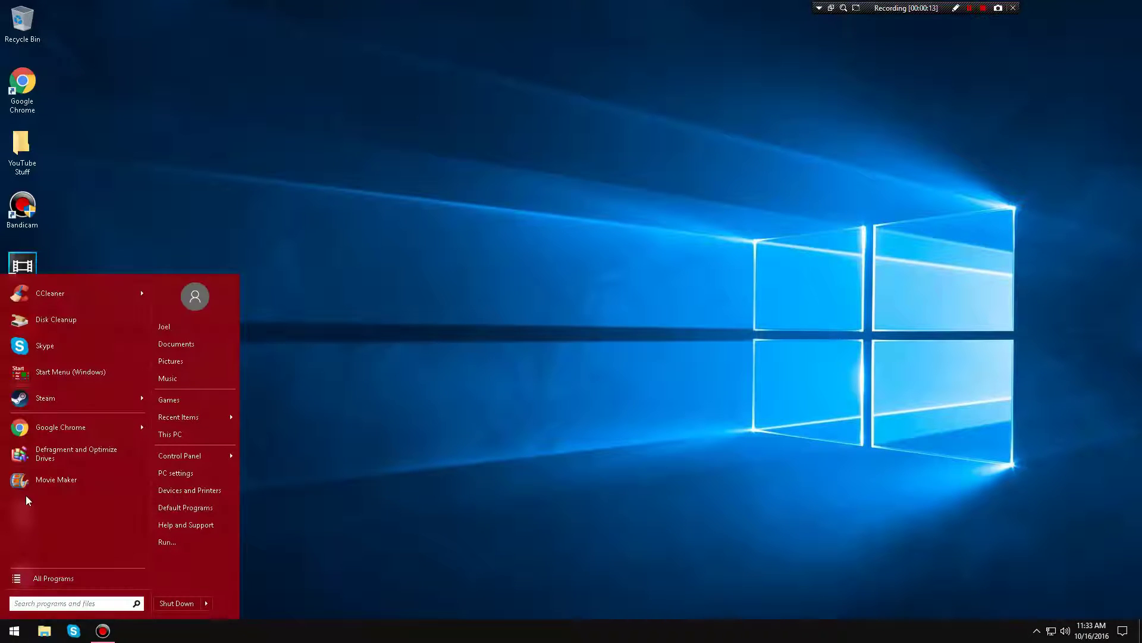
left_click(36, 578)
scroll(43, 492, "down", 3)
left_click(48, 456)
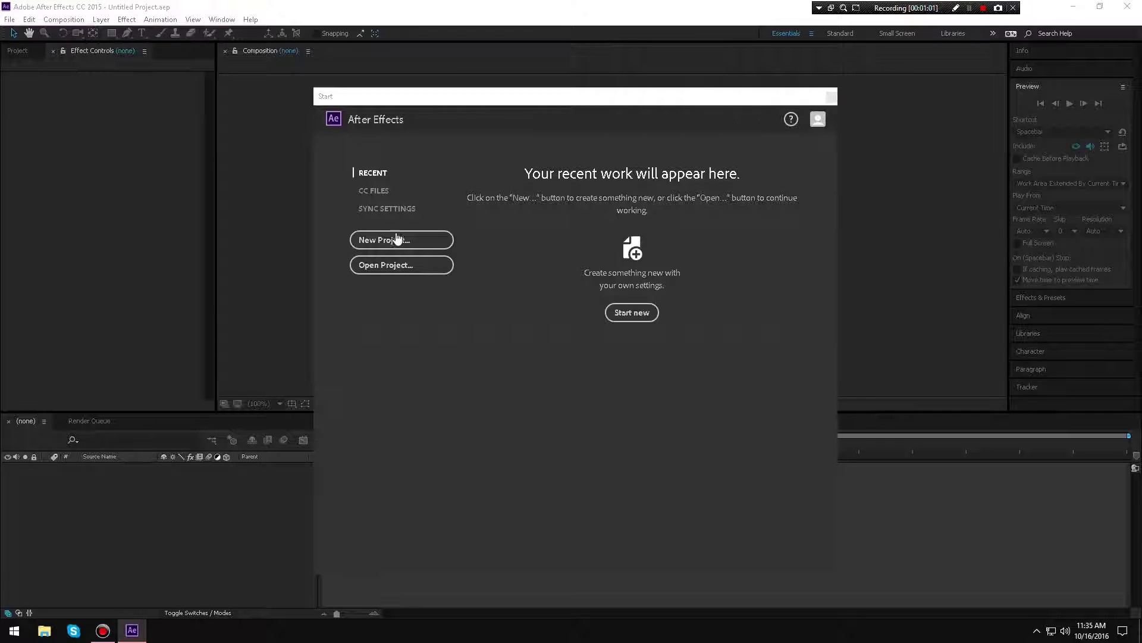
- Create a new project and import the csgo gameplay MP4 from the Desktop
left_click(368, 237)
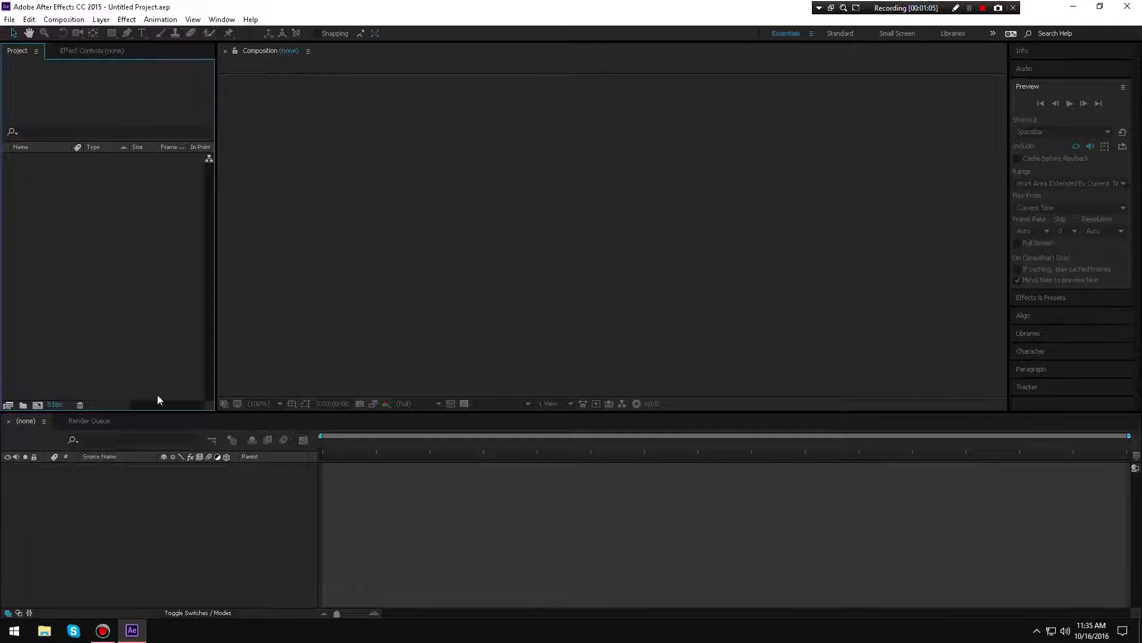
left_click(11, 19)
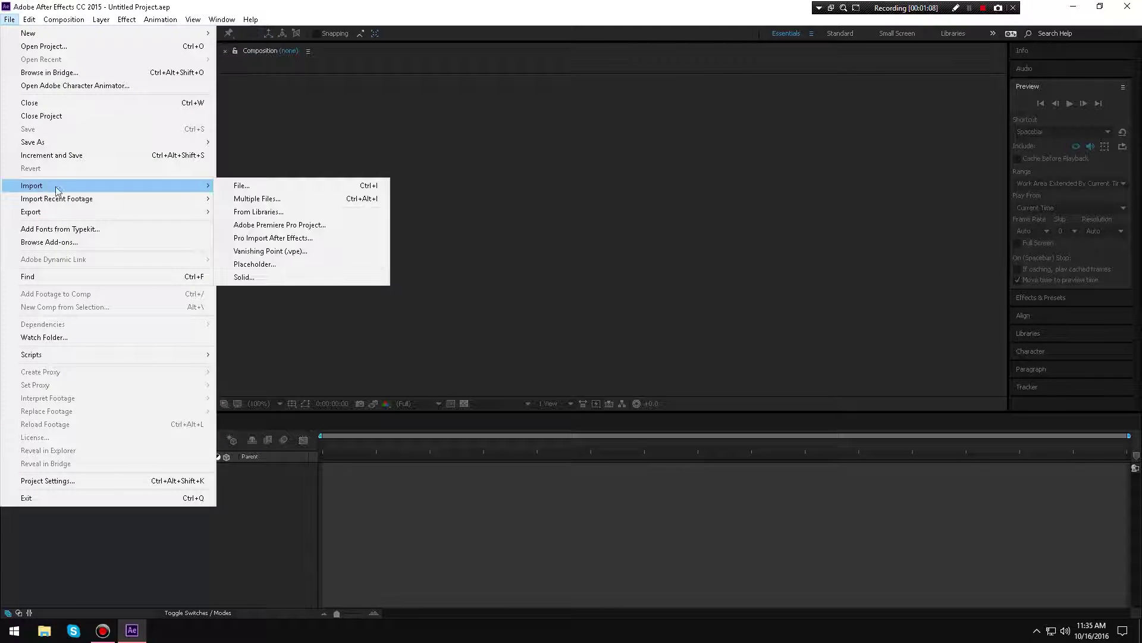
left_click(240, 186)
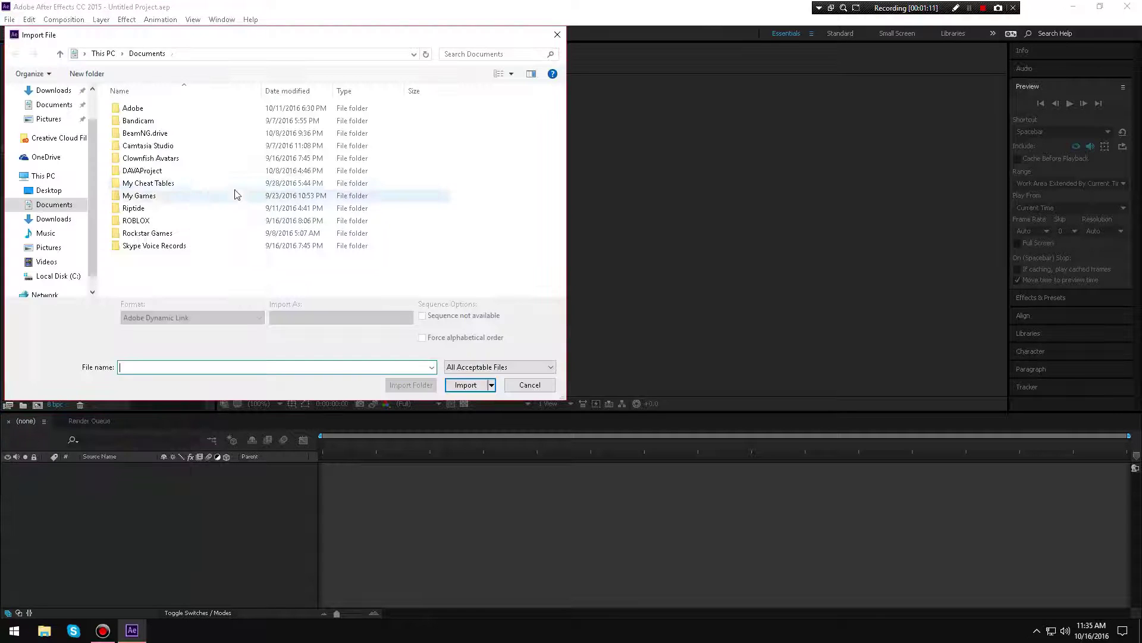
left_click(49, 191)
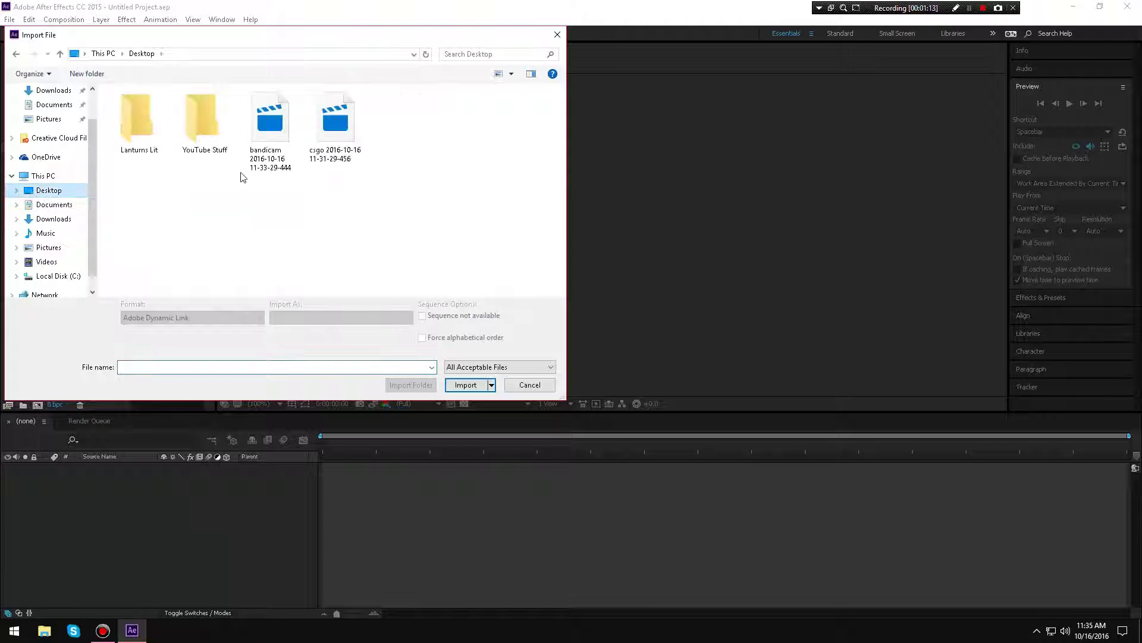
double_click(340, 154)
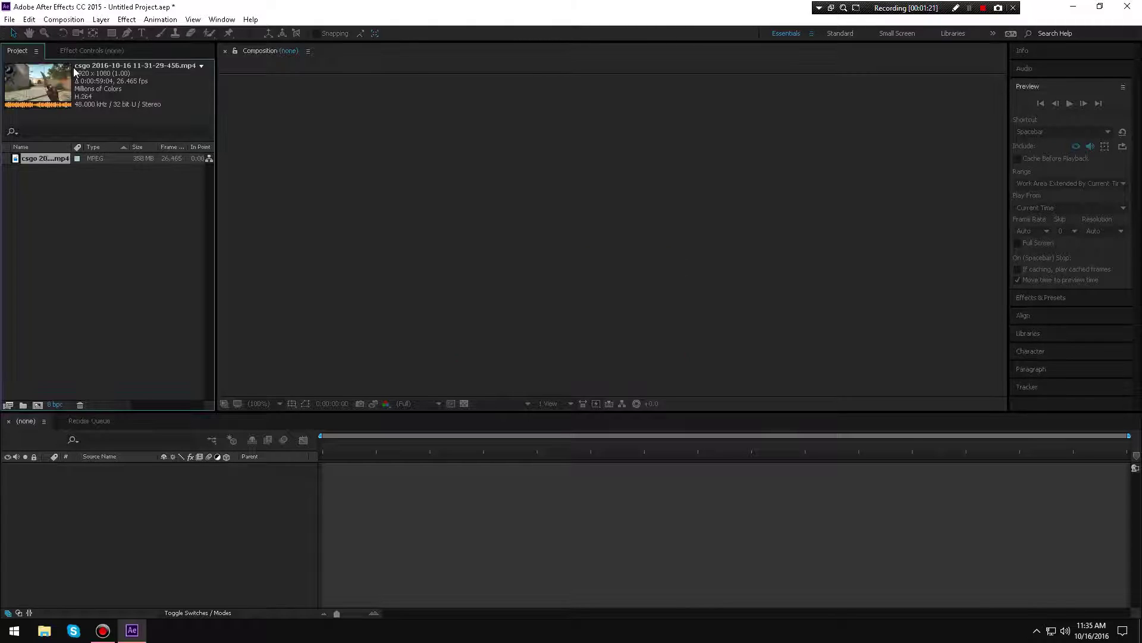
- Make a composition from the csgo clip and preview it
left_click_drag(44, 89, 37, 407)
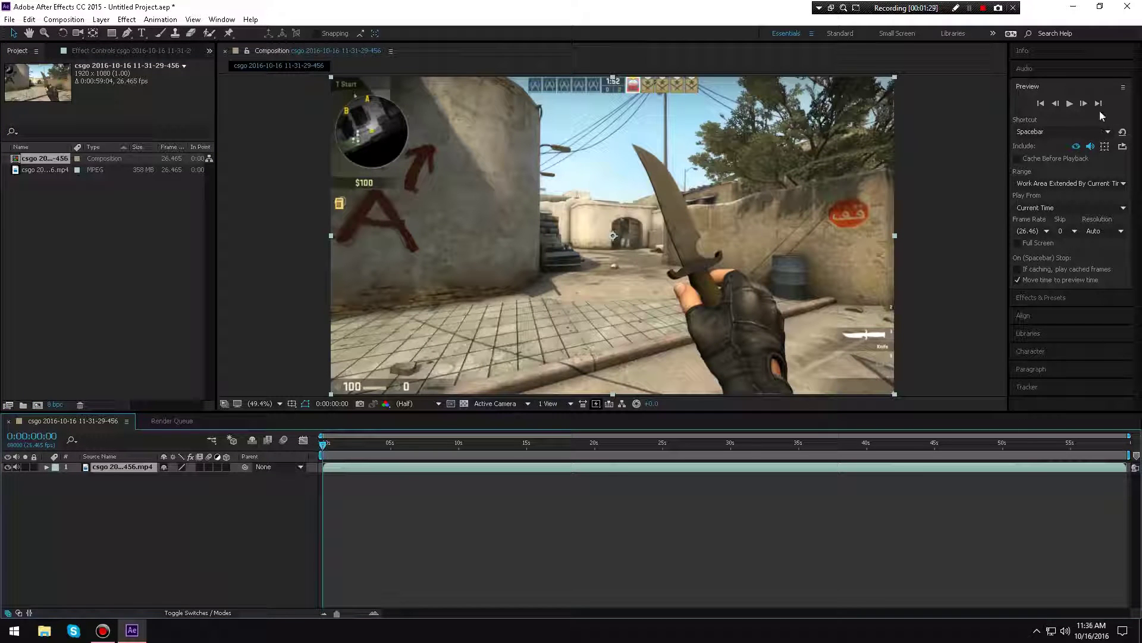
left_click(1069, 104)
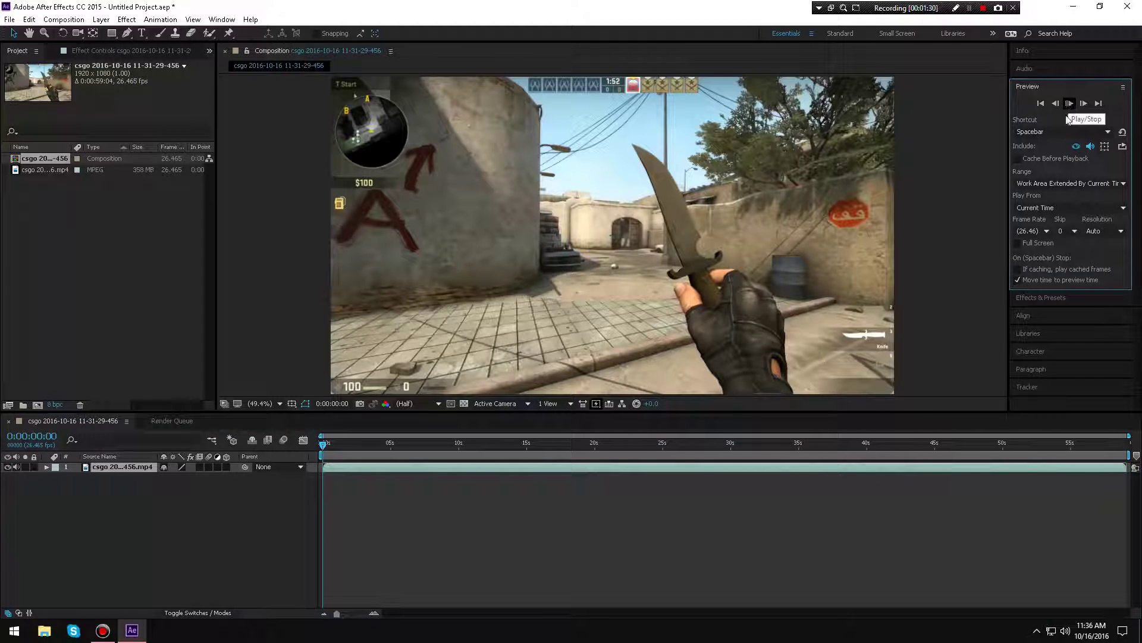
left_click(1070, 103)
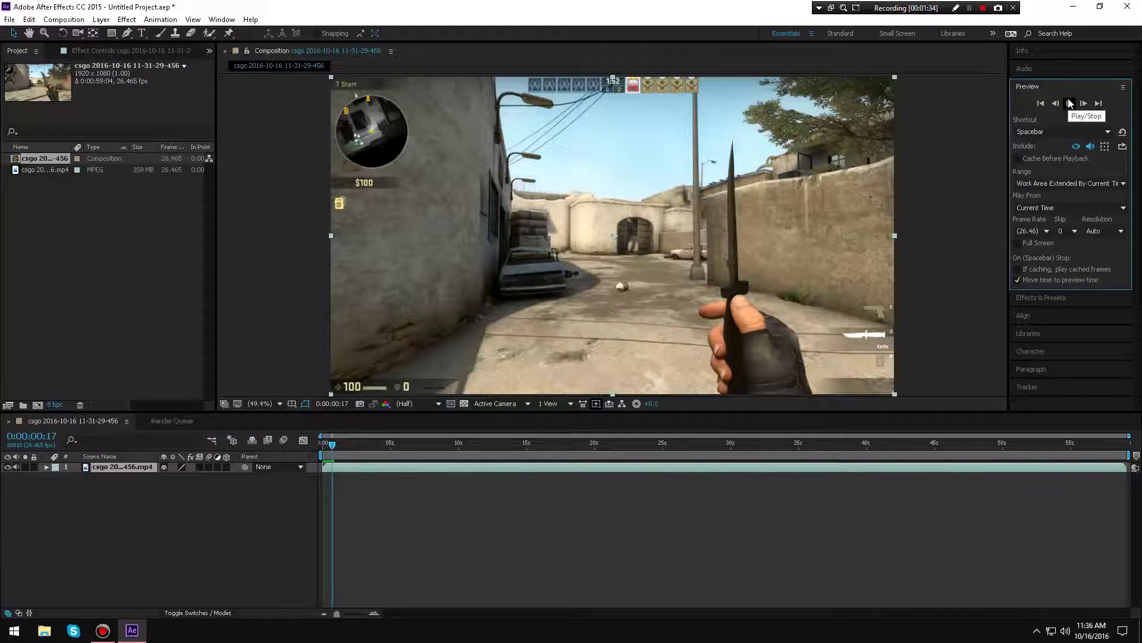
left_click(1070, 103)
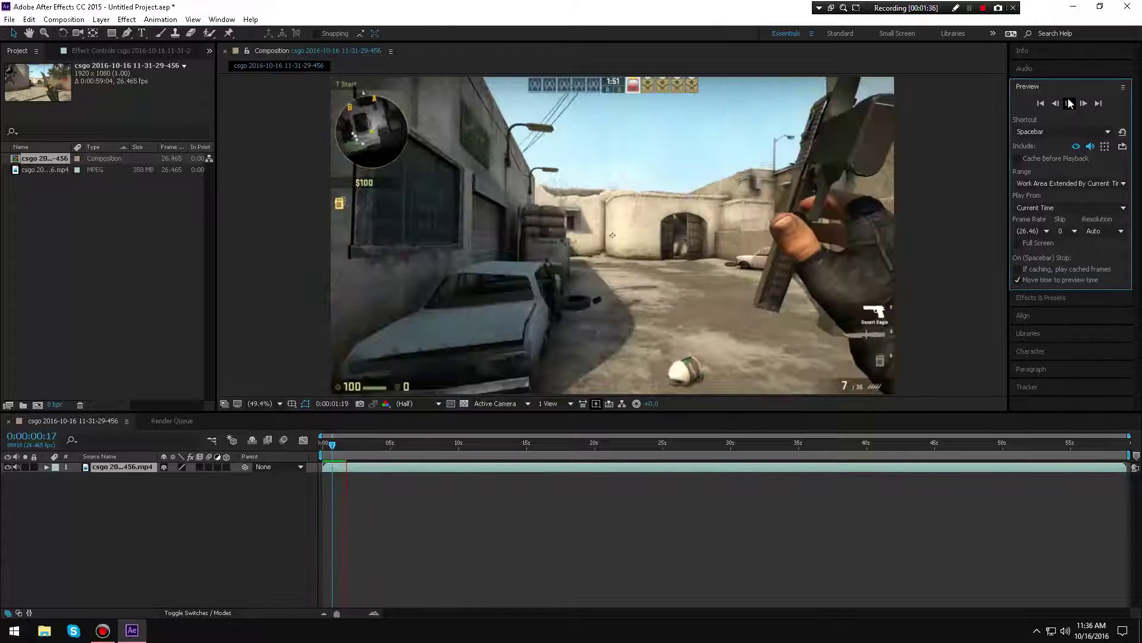
key("space")
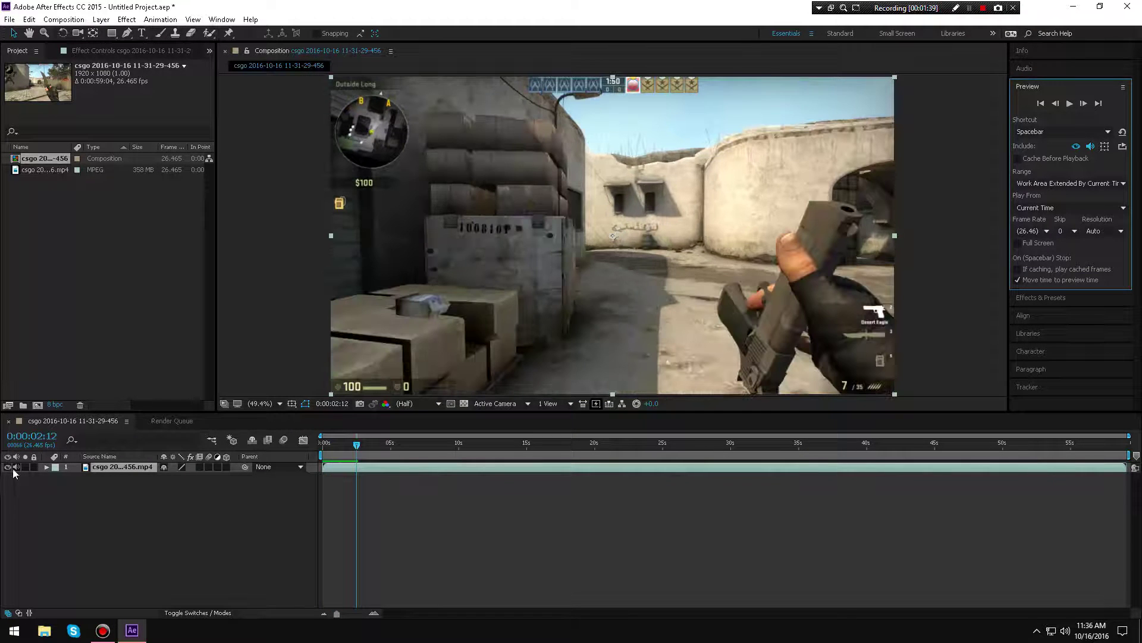
- Mute the clip's audio, replay it from the start, and expand Effects & Presets
left_click(17, 467)
left_click(1069, 103)
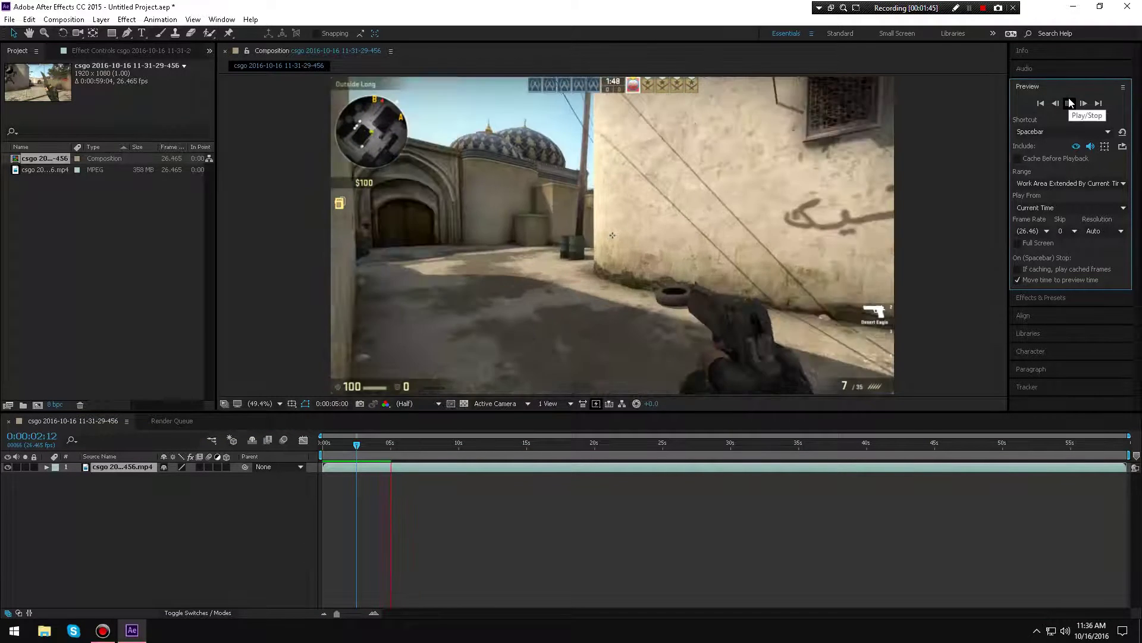
left_click(1070, 104)
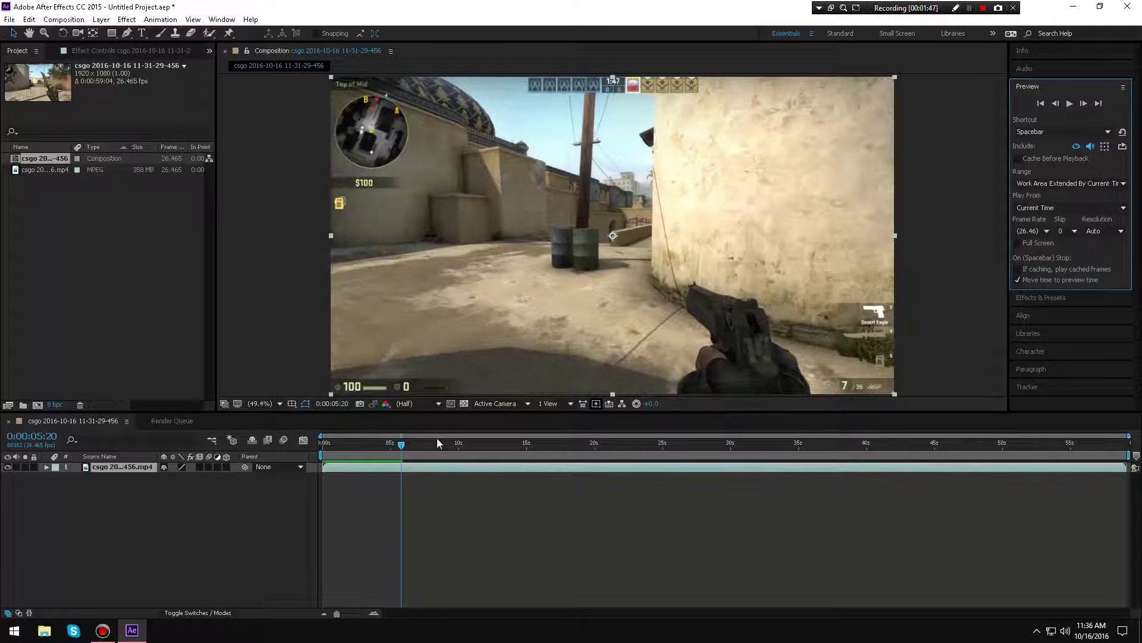
key("Home")
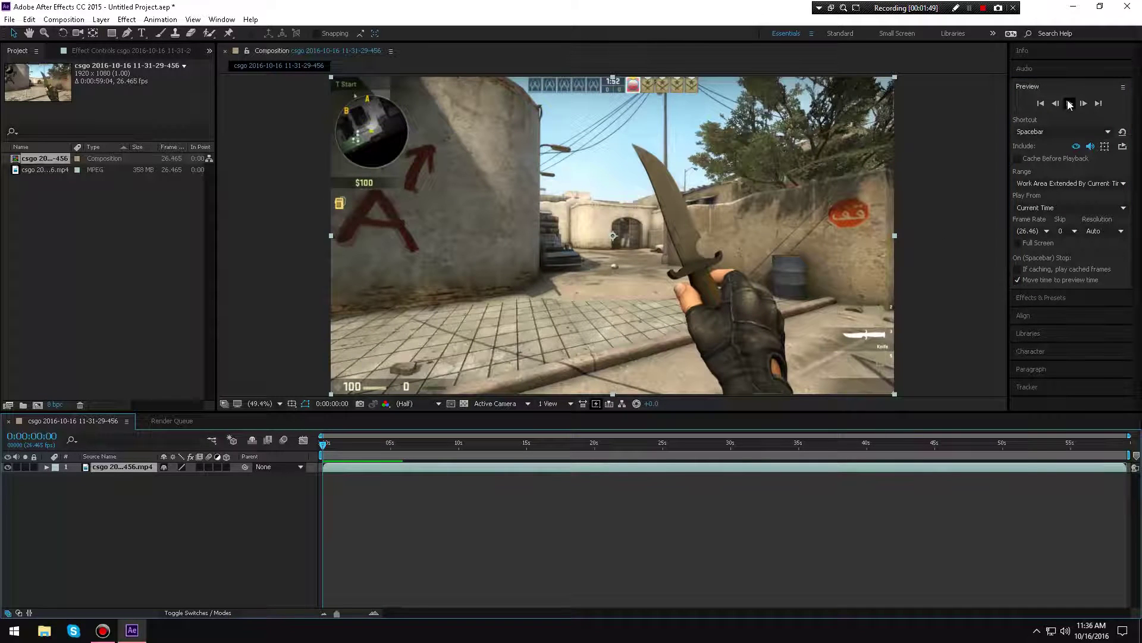
left_click(1070, 105)
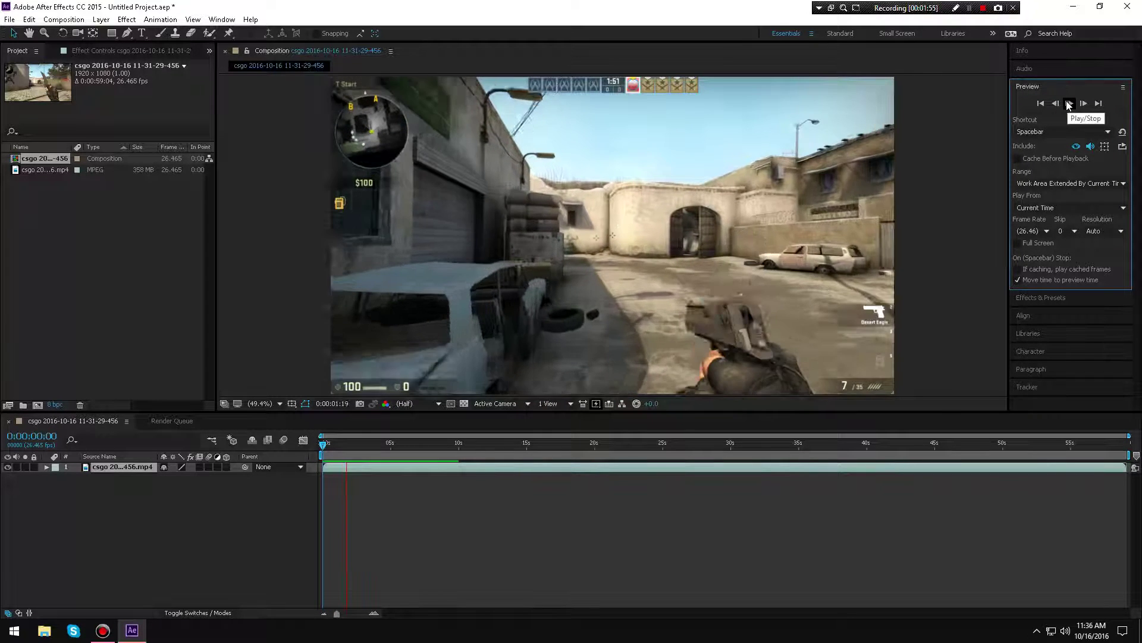
left_click(1070, 104)
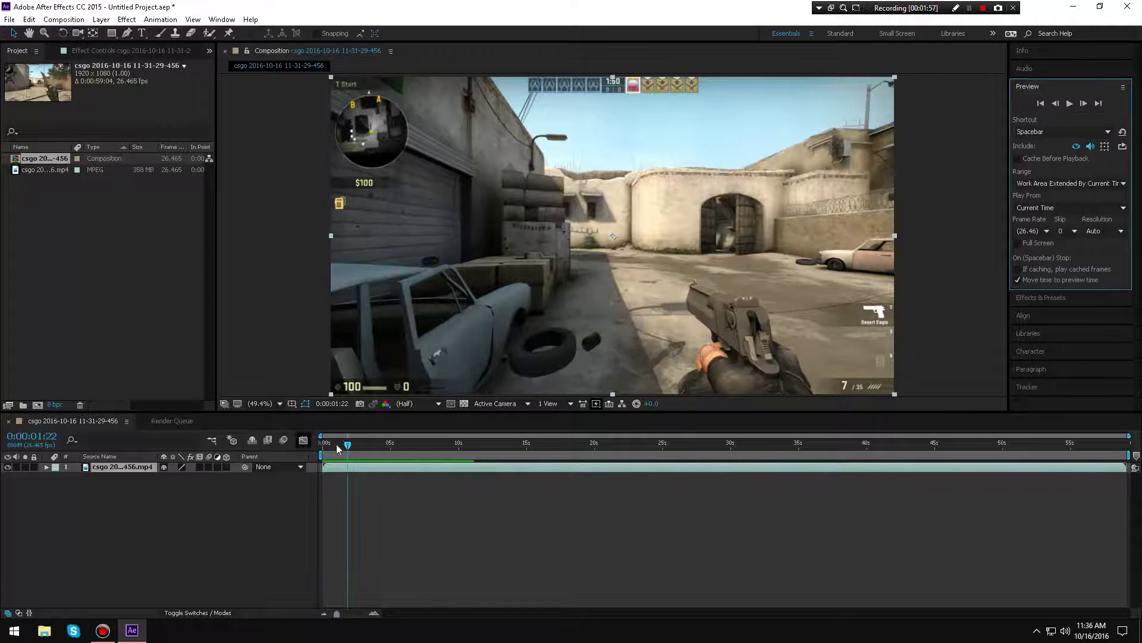
left_click_drag(348, 445, 320, 446)
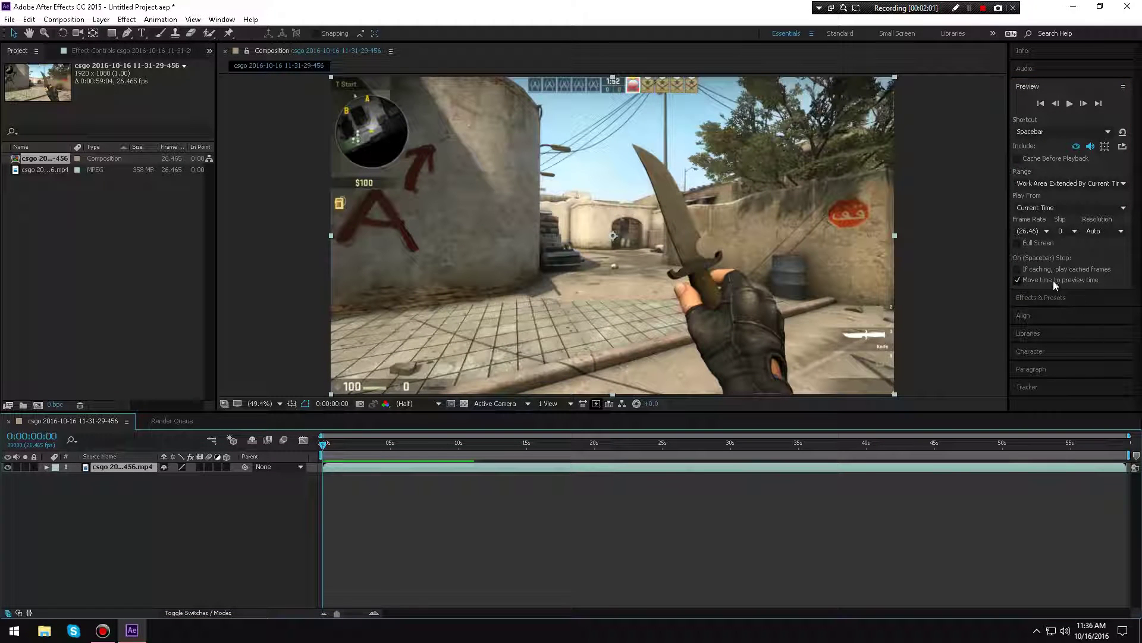
left_click(1069, 297)
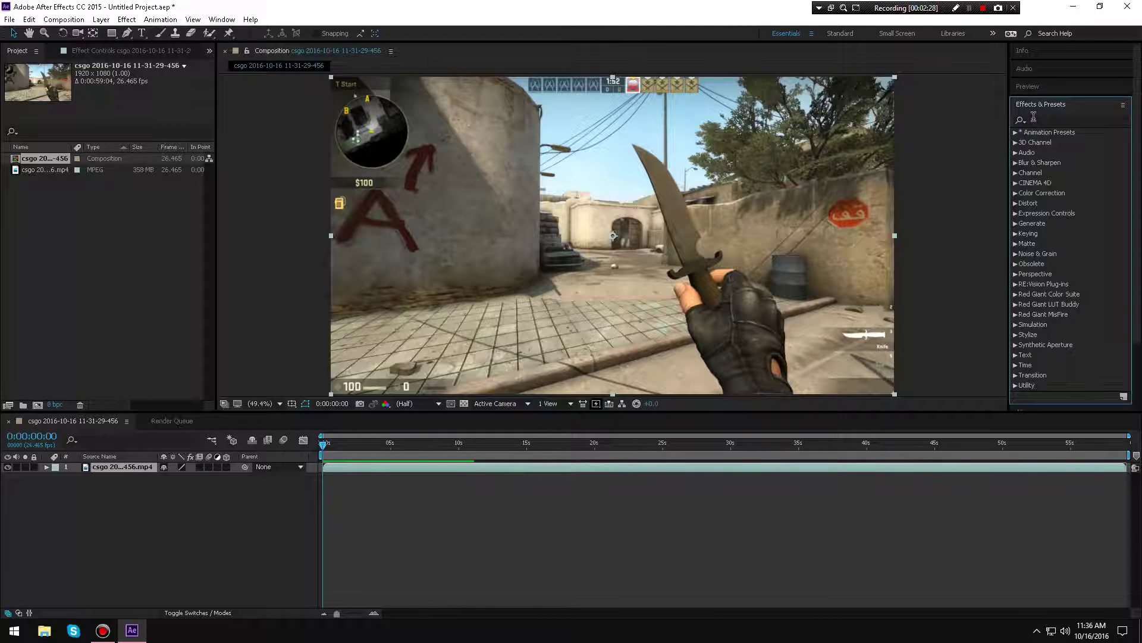
- Search effects for 'magic' and drag Magic Bullet Looks onto the csgo clip layer
left_click(1034, 119)
type("magic")
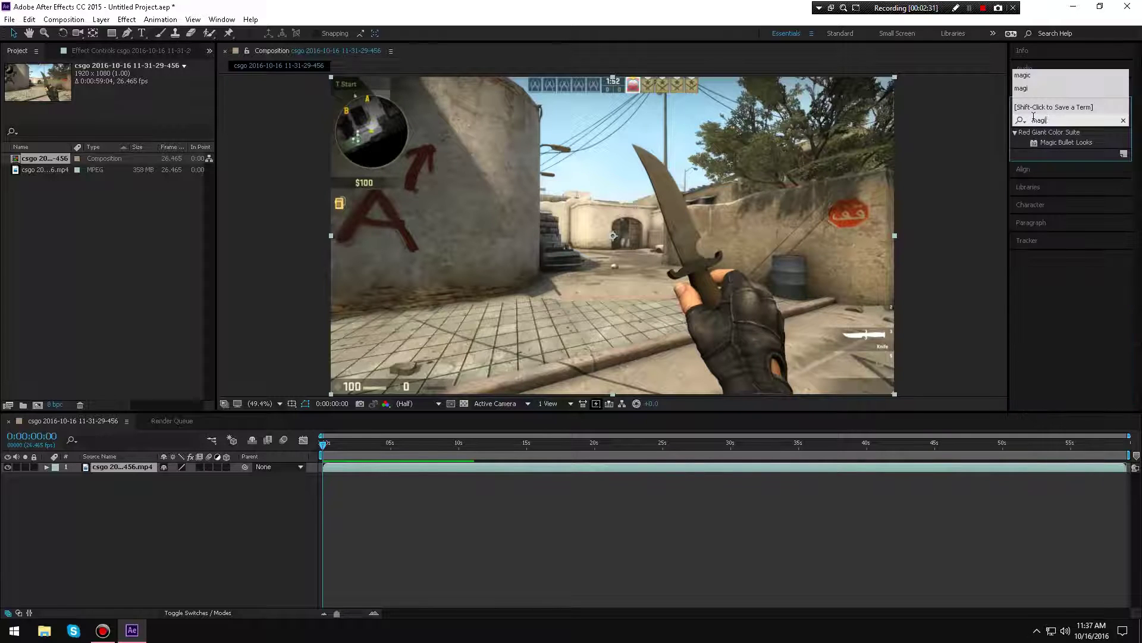
left_click(1033, 146)
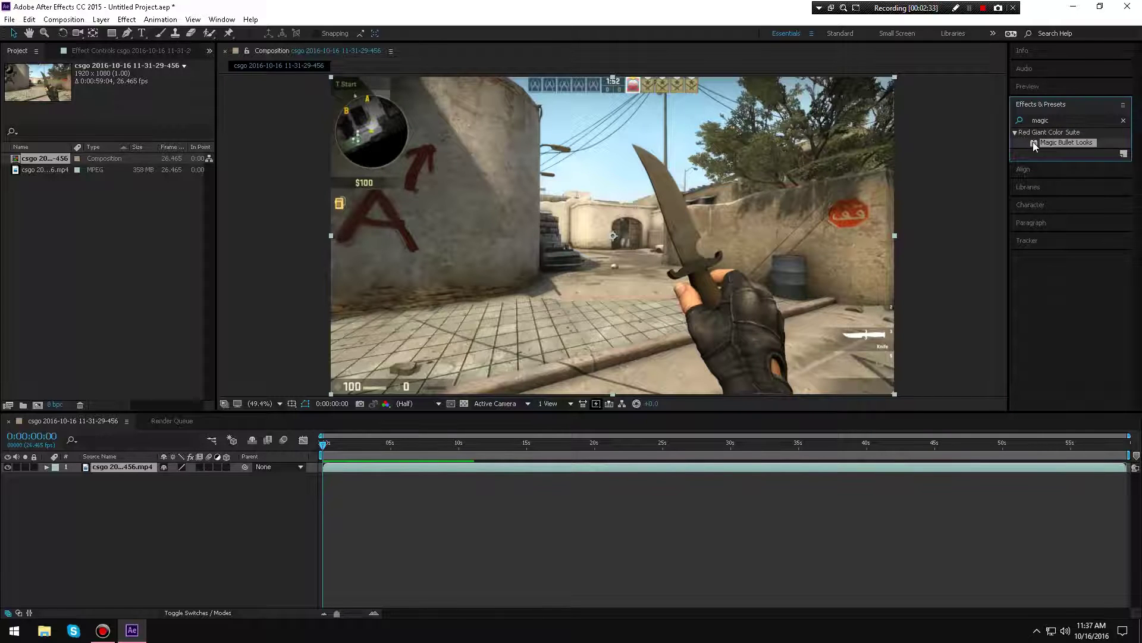
left_click_drag(1035, 143, 104, 467)
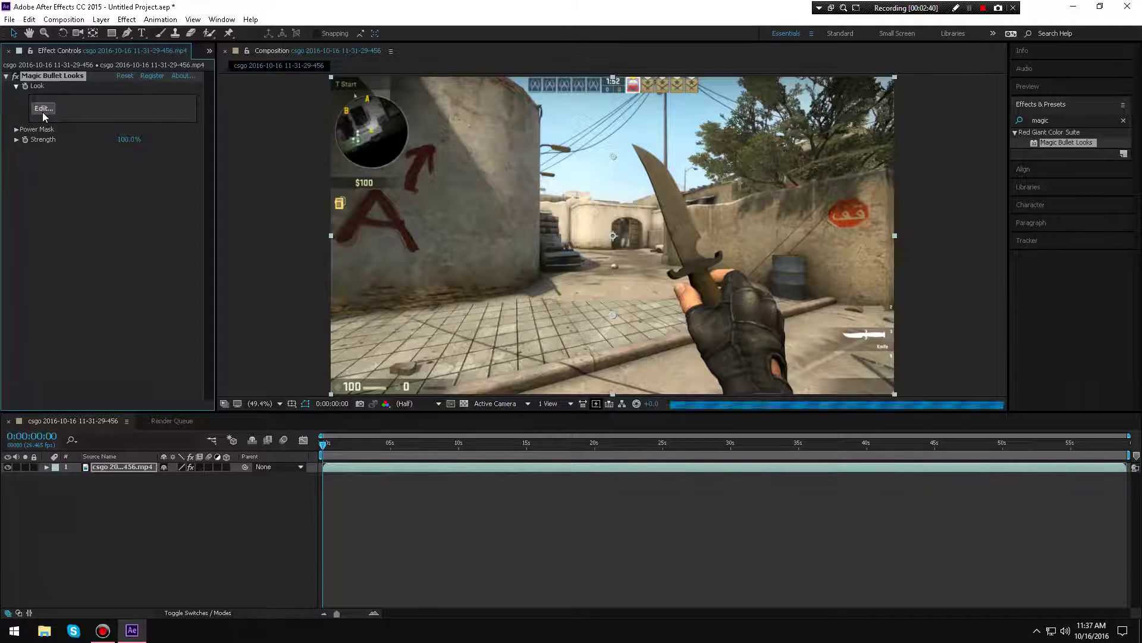
- In the Magic Bullet Looks editor, try the Shadow Lift, Warm, Cool and Flat looks
left_click(42, 109)
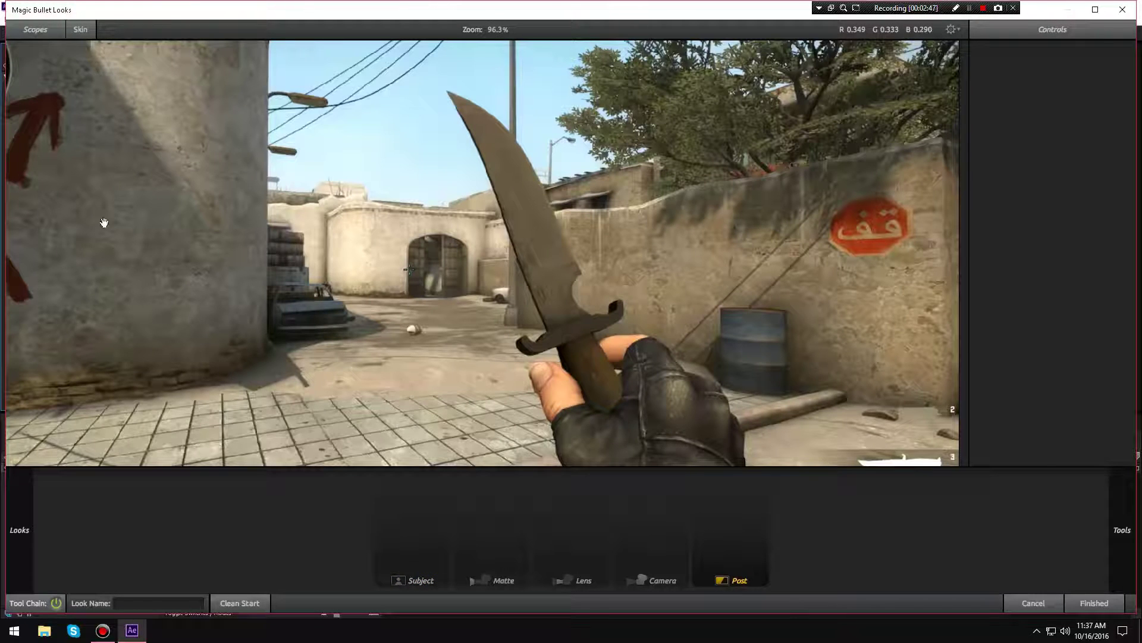
mouse_move(9, 174)
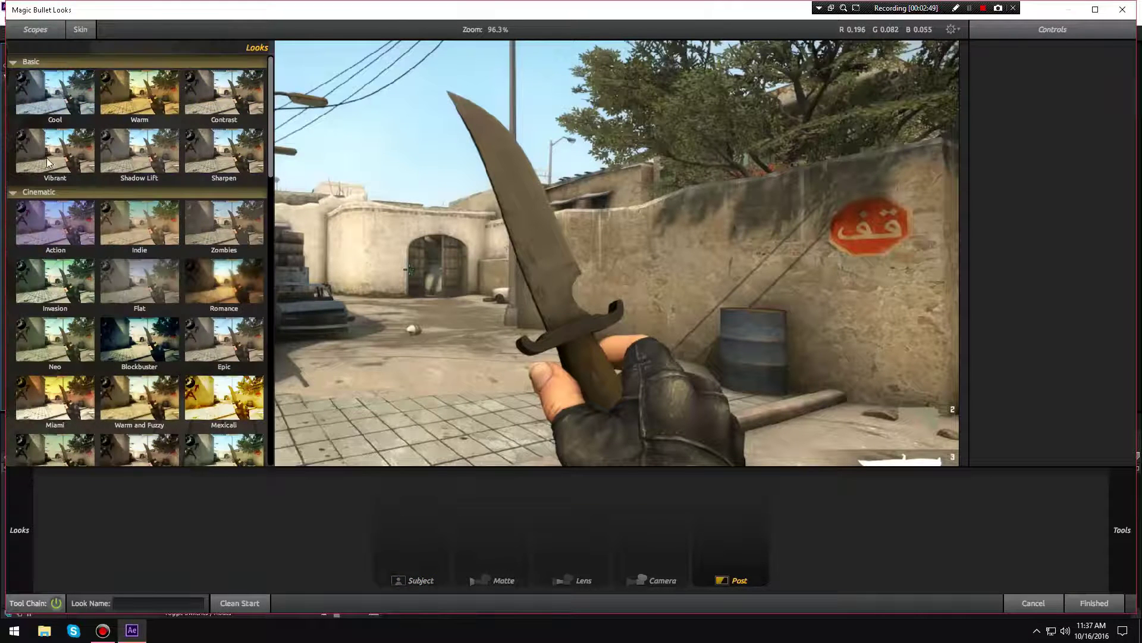
left_click(114, 153)
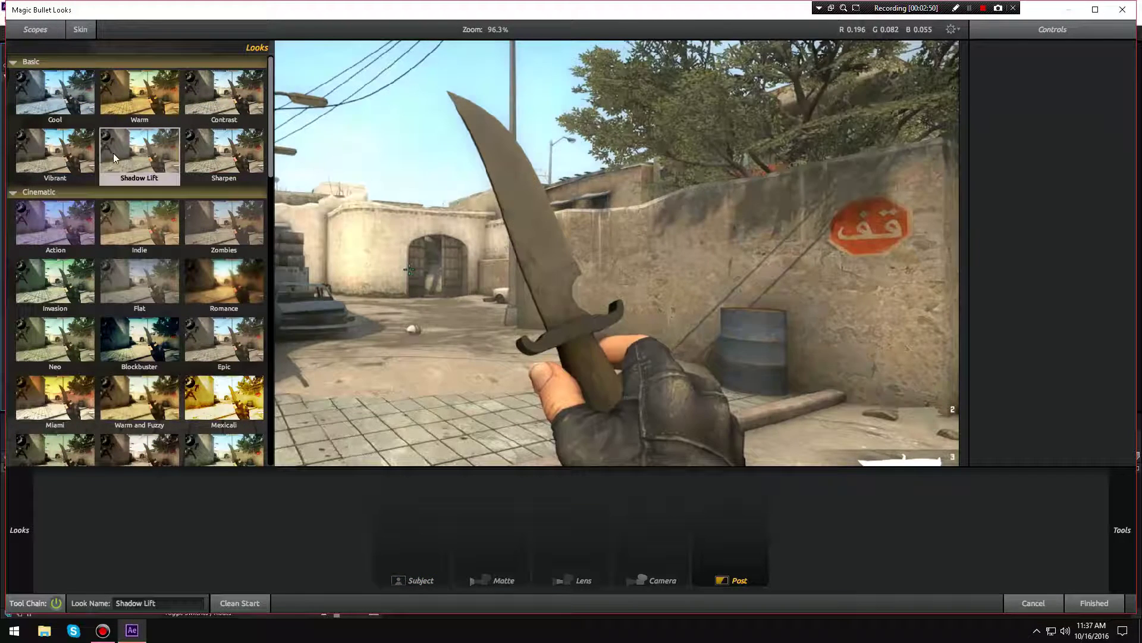
left_click(125, 103)
left_click(79, 92)
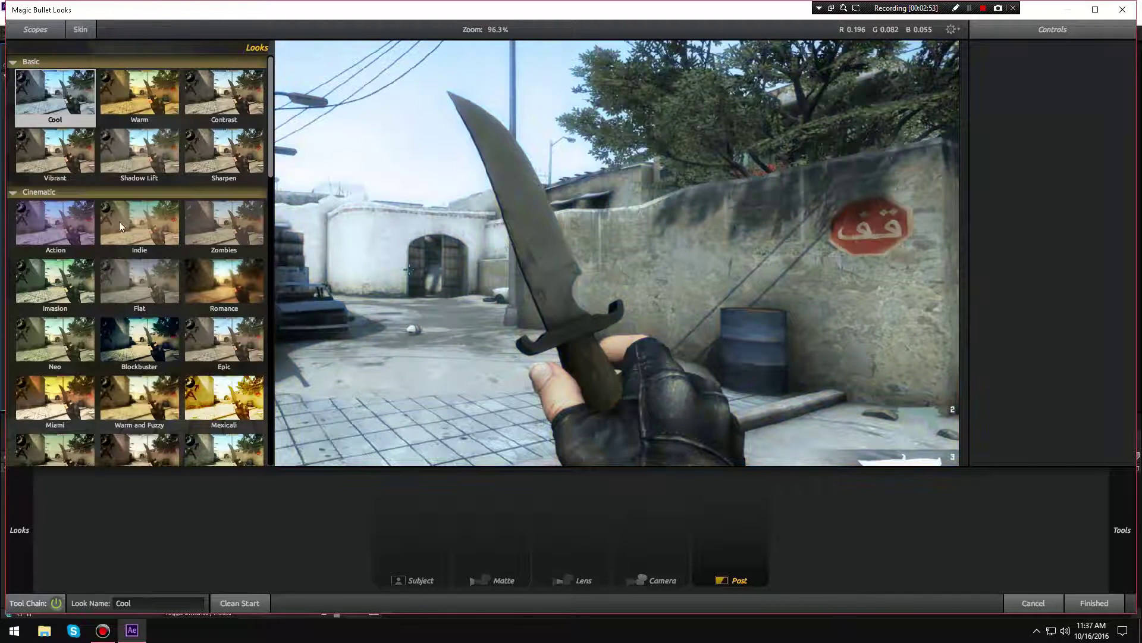
left_click(134, 276)
- Apply the Blockbuster look and steepen its RGB curve for stronger contrast
left_click(140, 346)
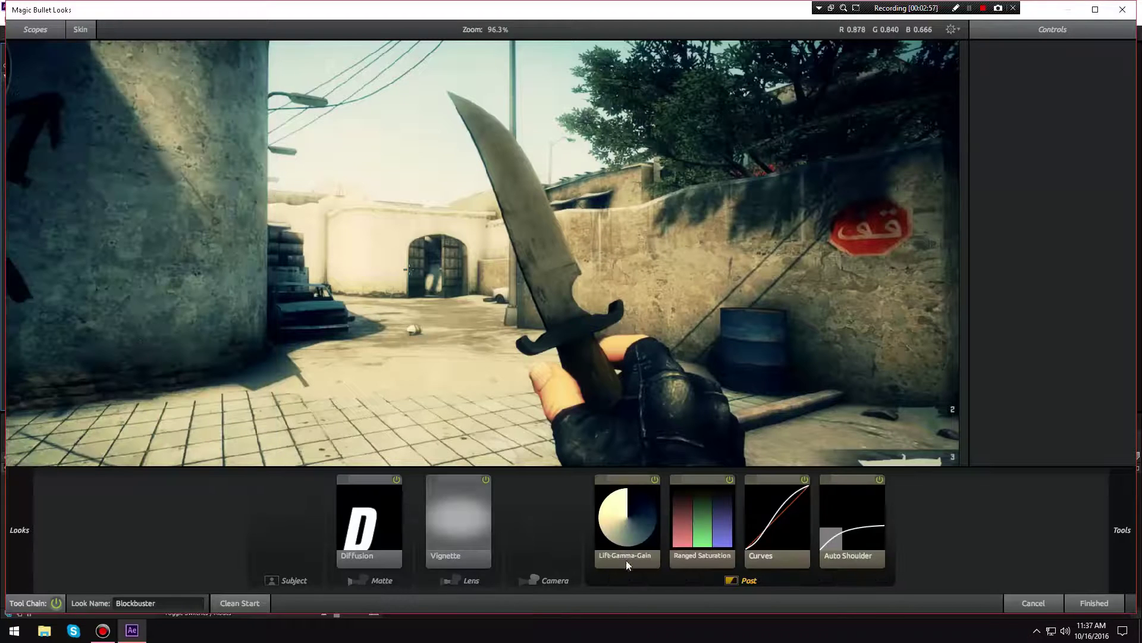
left_click(780, 516)
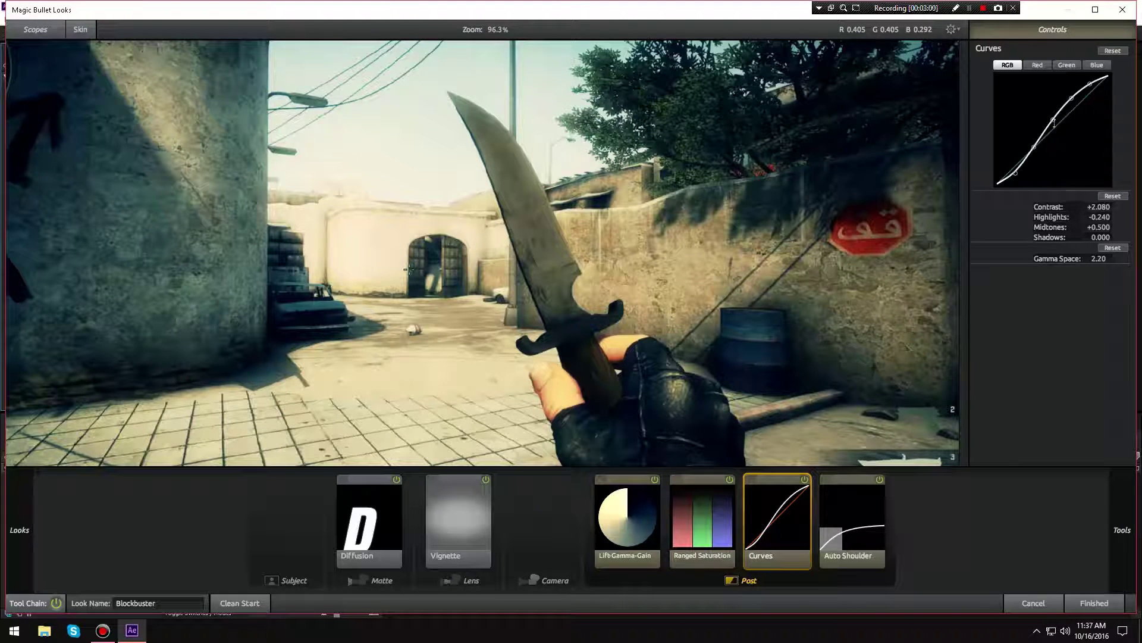
mouse_move(1056, 122)
left_mouse_down()
mouse_move(1053, 169)
mouse_move(1054, 118)
left_mouse_up()
- Return the Blockbuster grade to After Effects and play back the graded csgo composition
left_click(1105, 602)
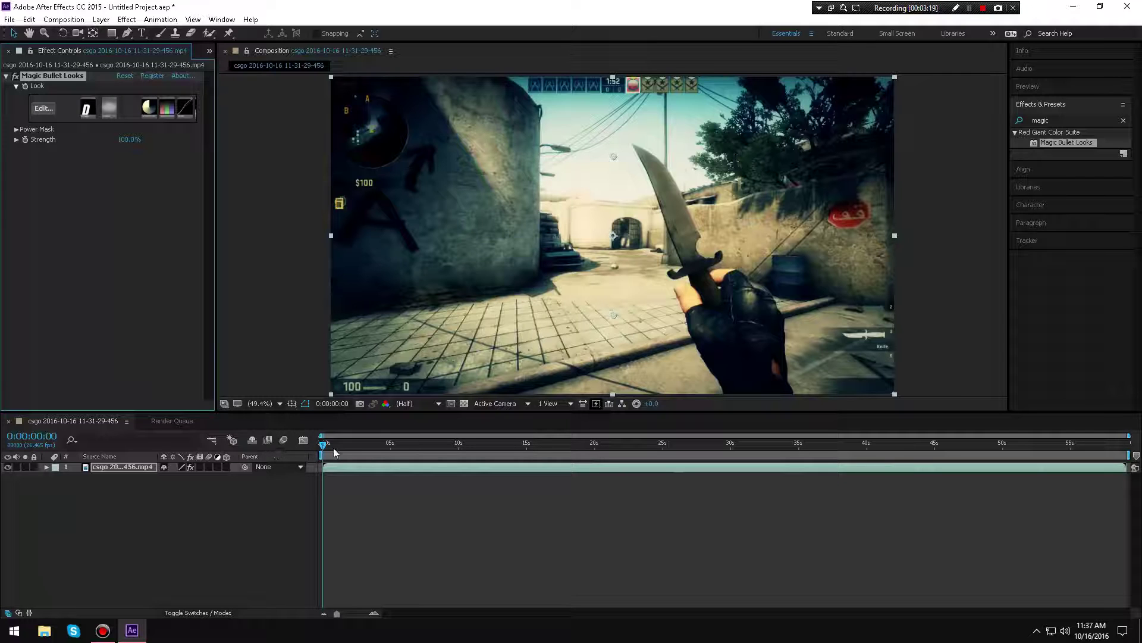
left_click(1098, 89)
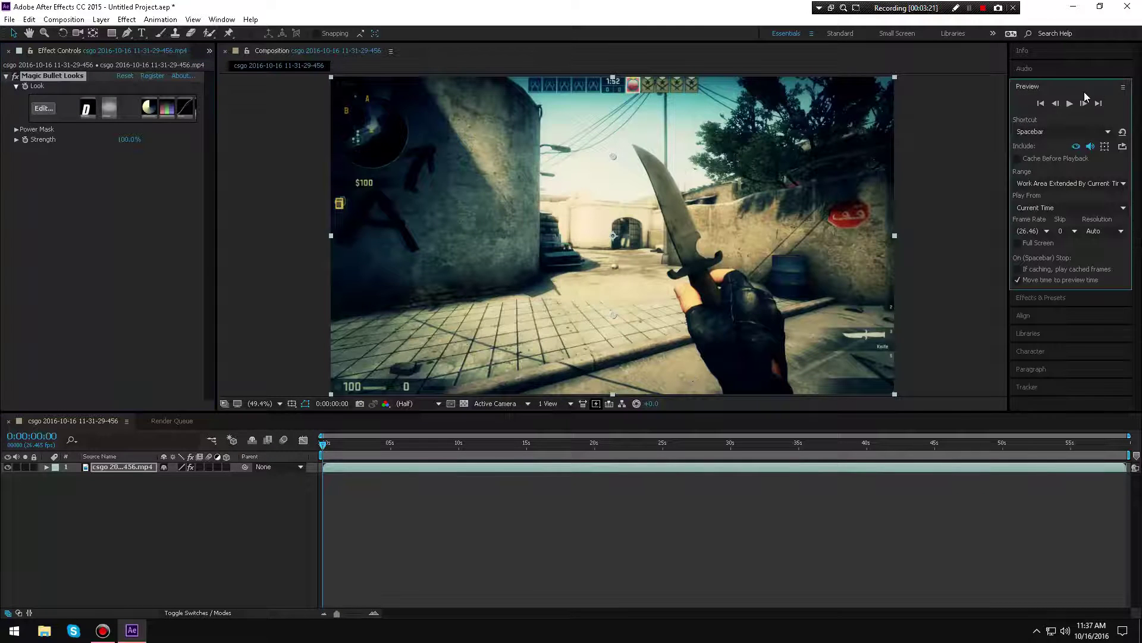
left_click(1074, 103)
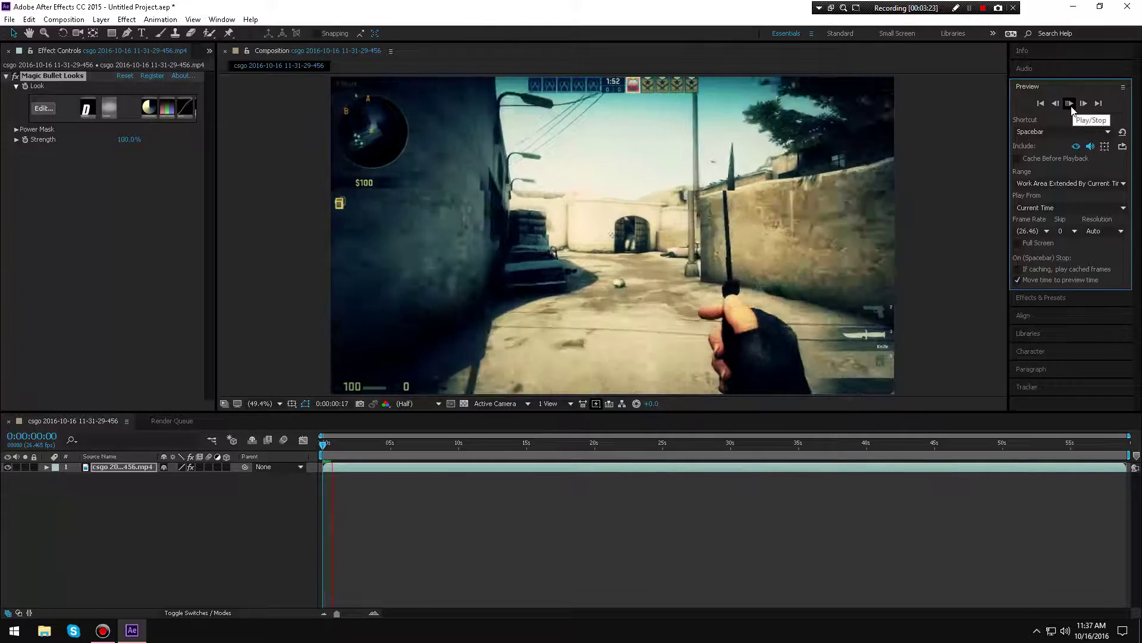